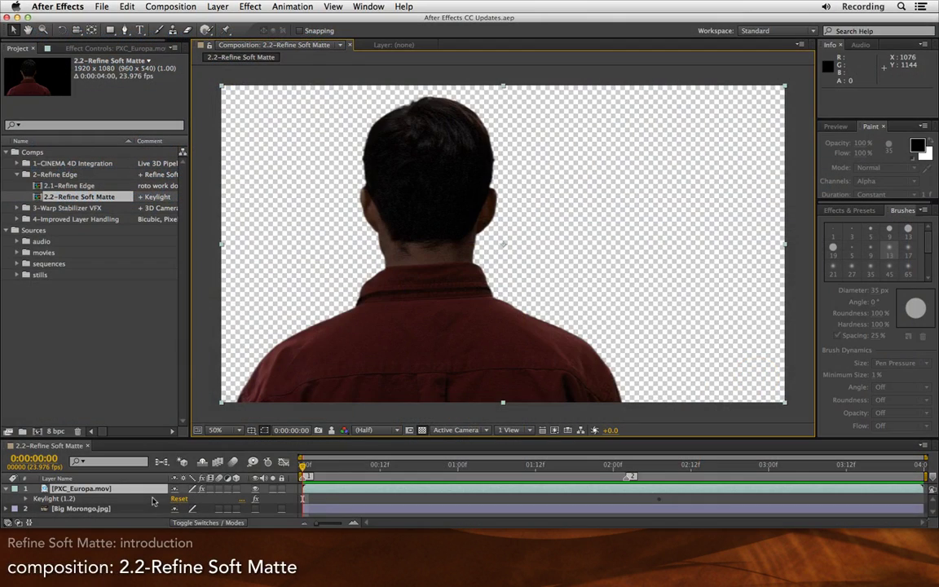
Browse the Effect menu's Keying and Matte categories for PXC_Europa.mov without applying anything
{"action": "left_click", "coordinate": [250, 7]}
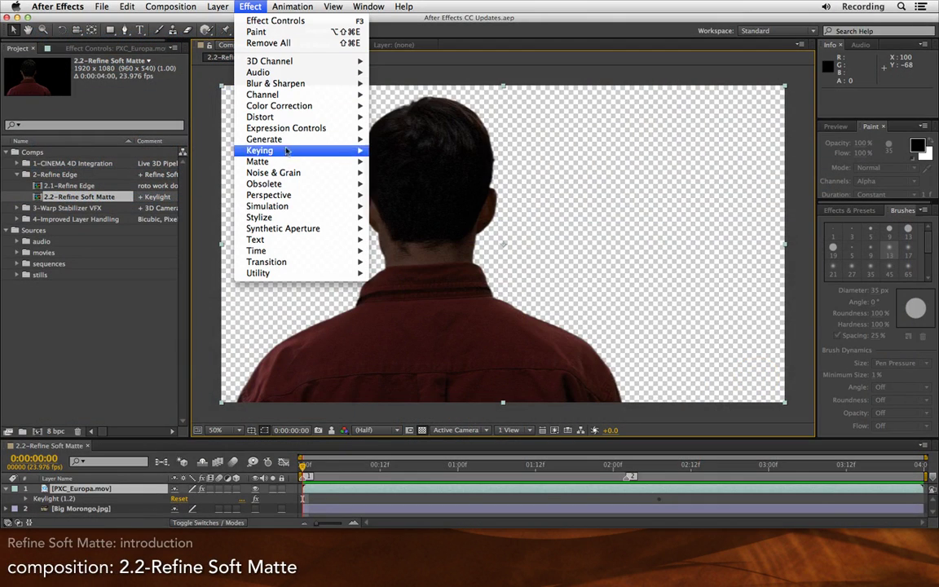
{"action": "mouse_move", "coordinate": [310, 161]}
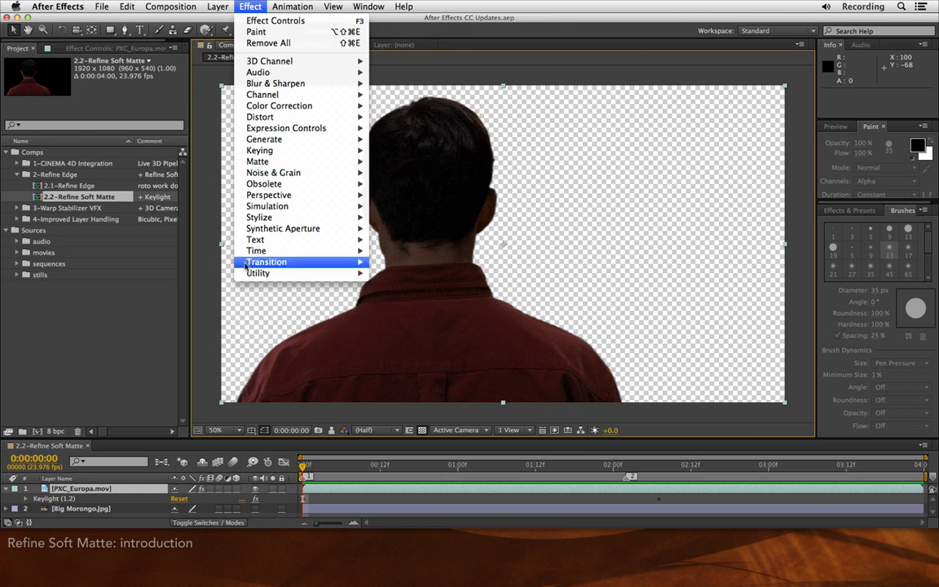
Move to 0:00:02:02 and toggle layer 1's effects off and on twice to compare the Keylight key
{"action": "key", "text": "Escape"}
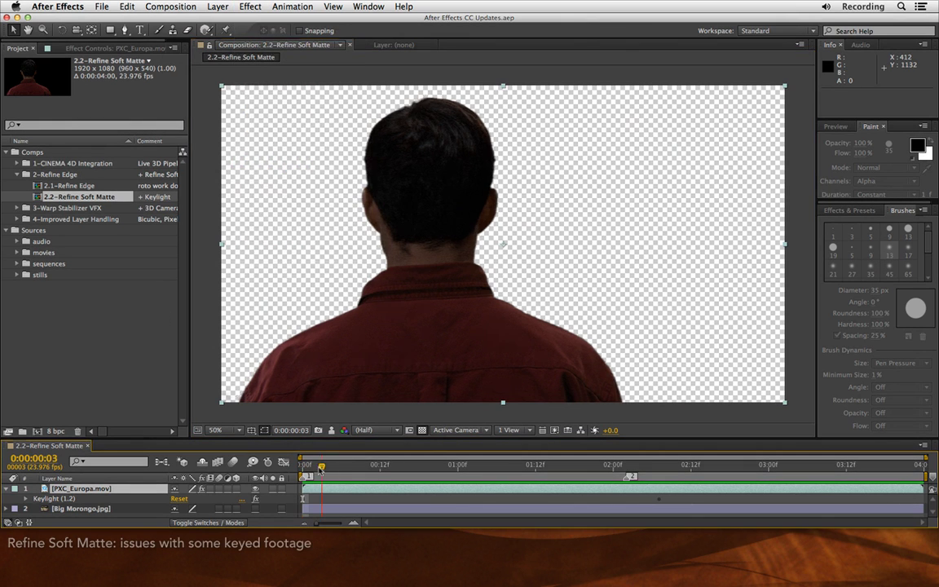
{"action": "left_click_drag", "start_coordinate": [306, 464], "coordinate": [627, 458]}
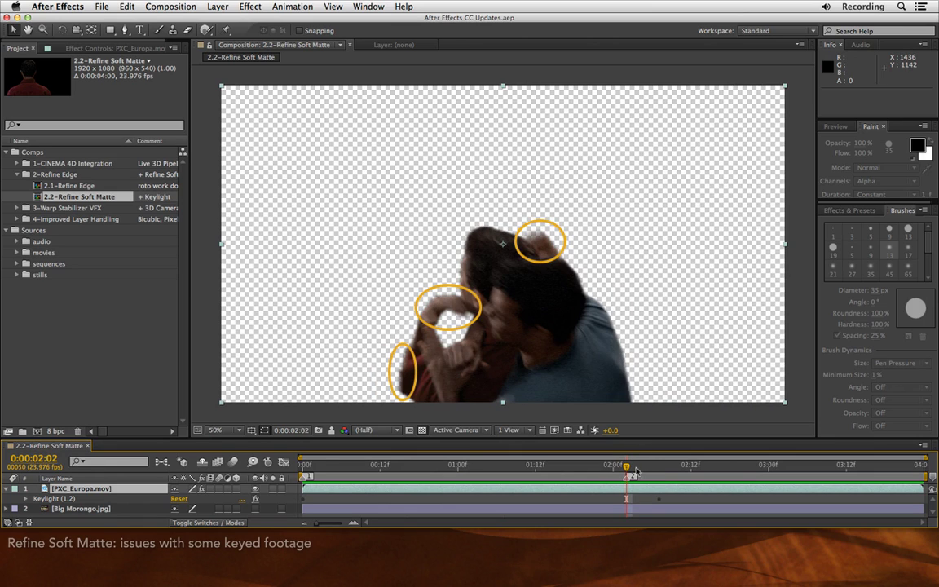
{"action": "left_click", "coordinate": [202, 490]}
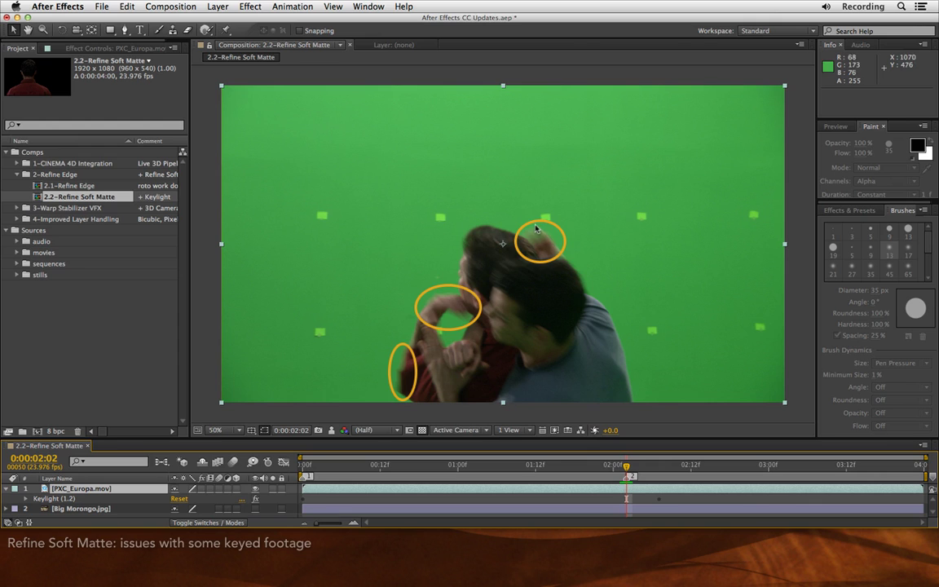
{"action": "left_click", "coordinate": [202, 489]}
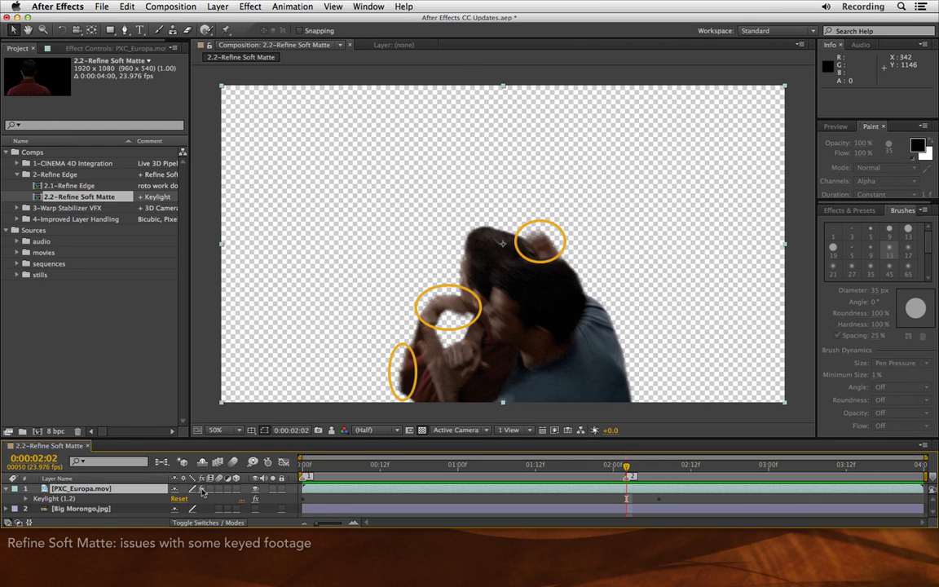
{"action": "left_click", "coordinate": [202, 490]}
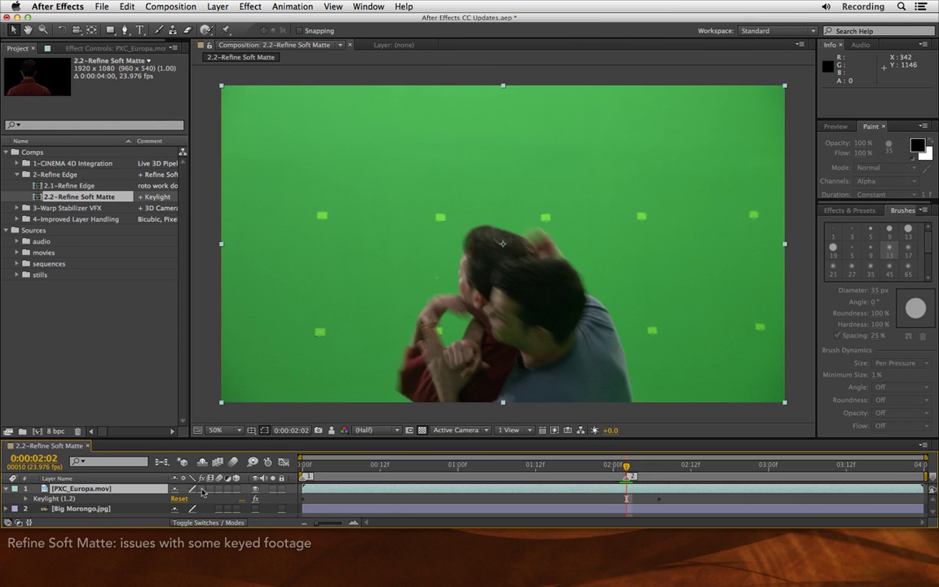
{"action": "left_click", "coordinate": [202, 489]}
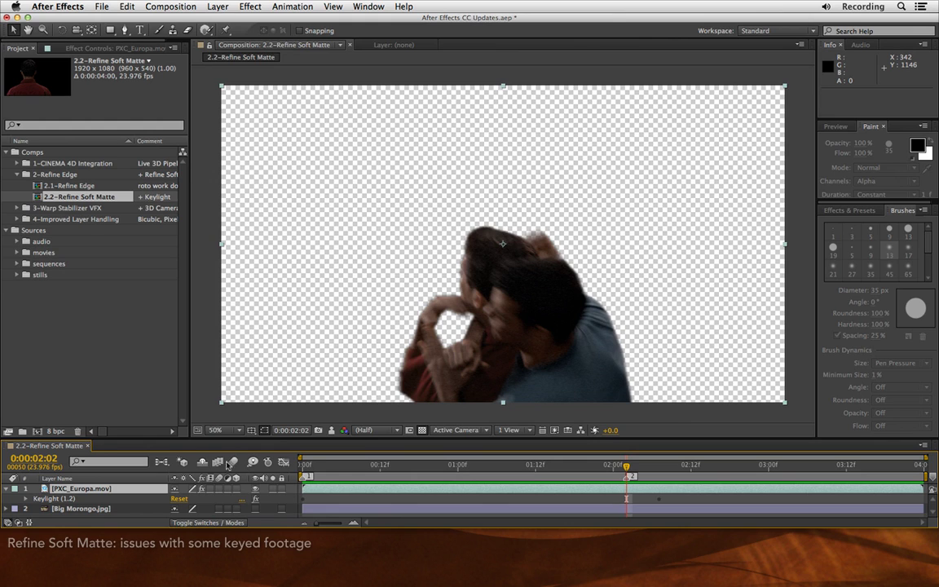
Apply Matte > Refine Soft Matte to PXC_Europa.mov, below Keylight
{"action": "left_click", "coordinate": [250, 7]}
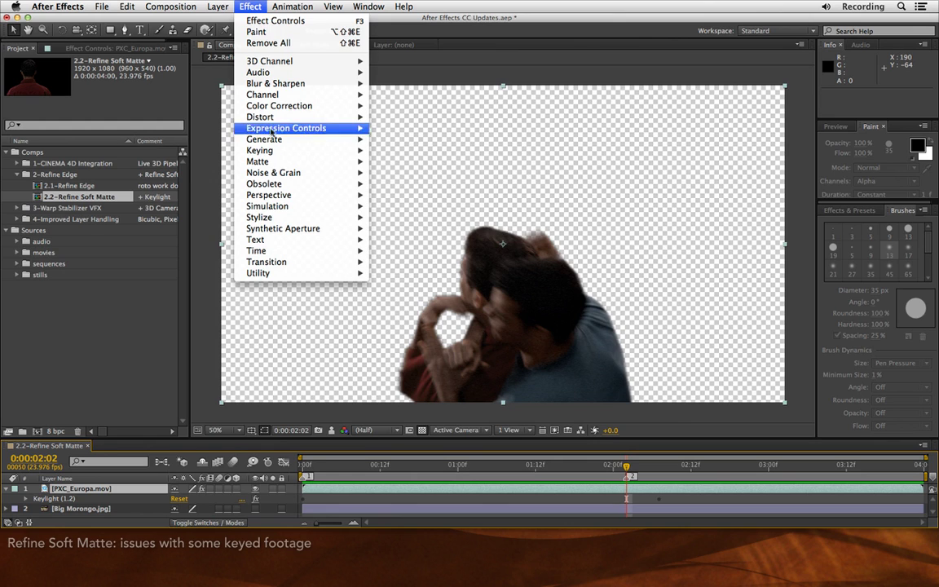
{"action": "mouse_move", "coordinate": [272, 163]}
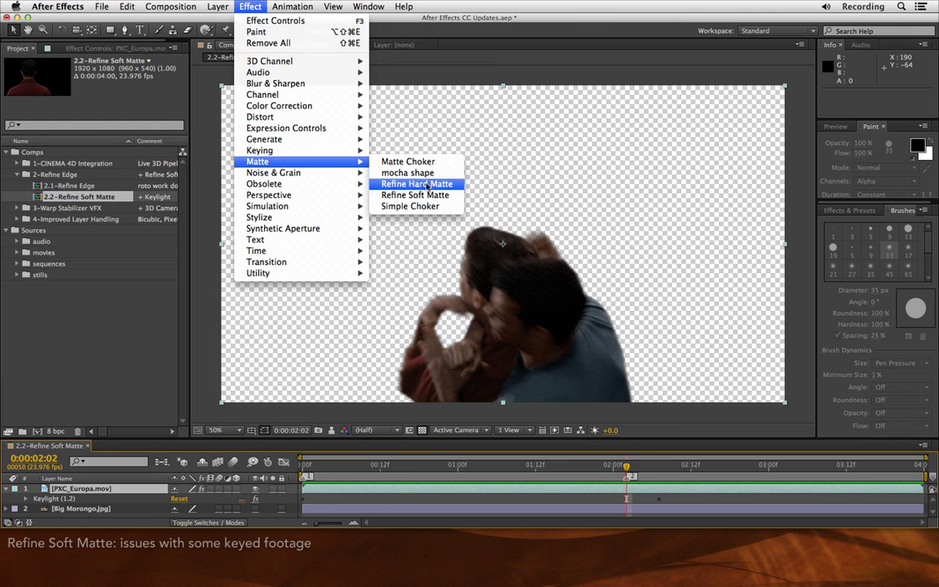
{"action": "left_click", "coordinate": [398, 195]}
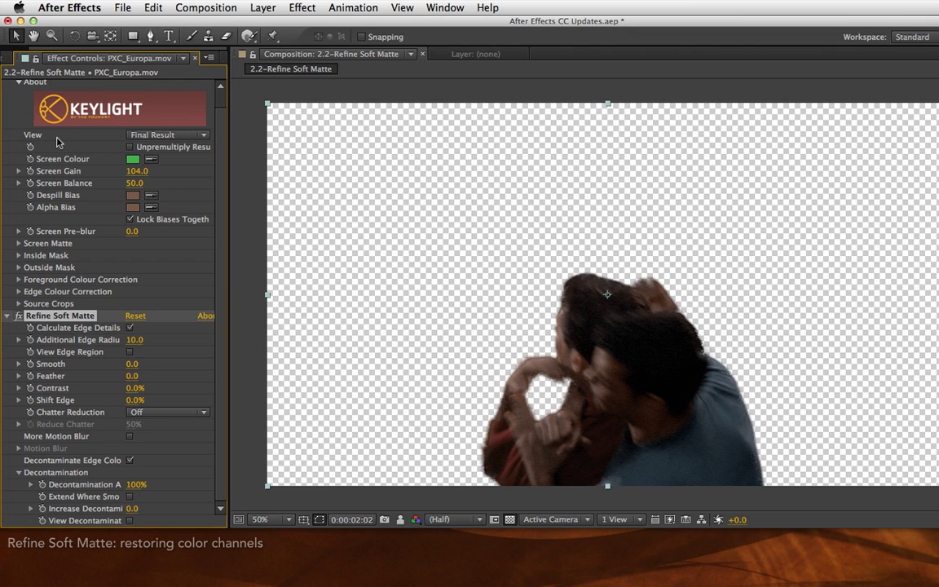
{"action": "left_click", "coordinate": [190, 136]}
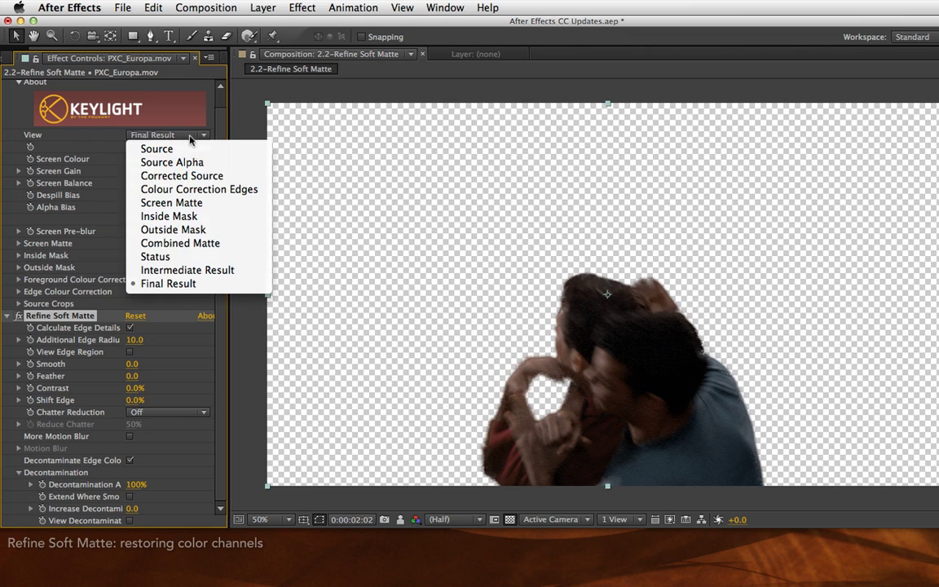
{"action": "left_click", "coordinate": [250, 274]}
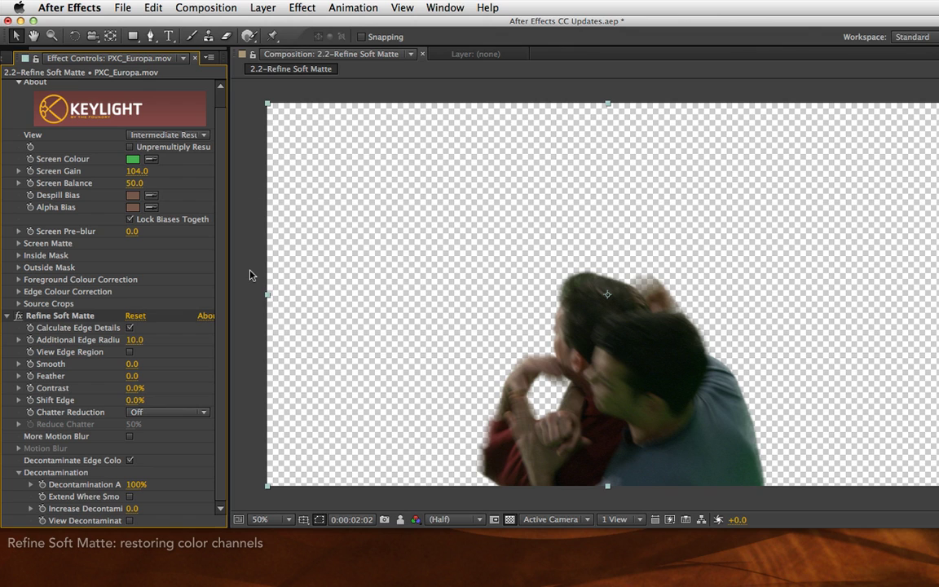
{"action": "left_click", "coordinate": [174, 134]}
{"action": "left_click", "coordinate": [190, 283]}
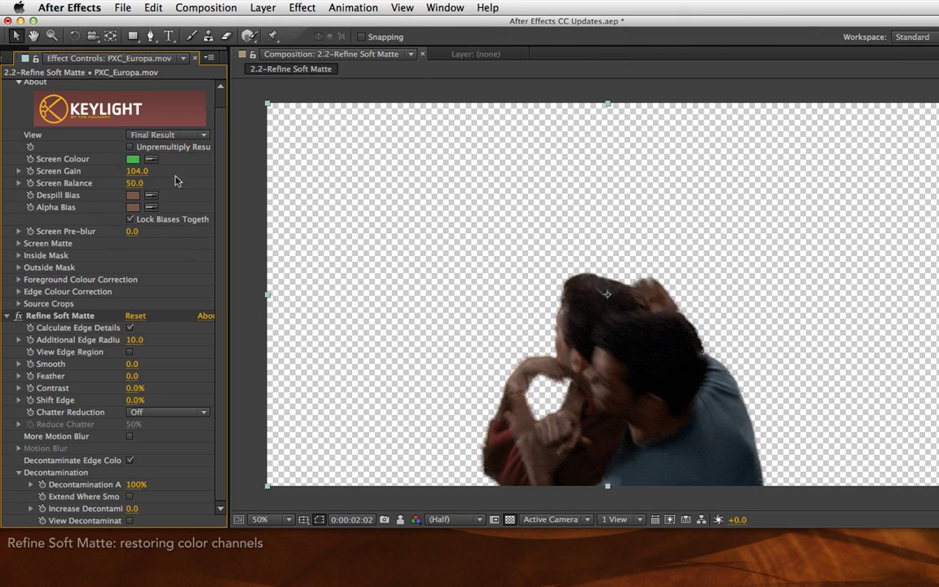
{"action": "left_click", "coordinate": [130, 147]}
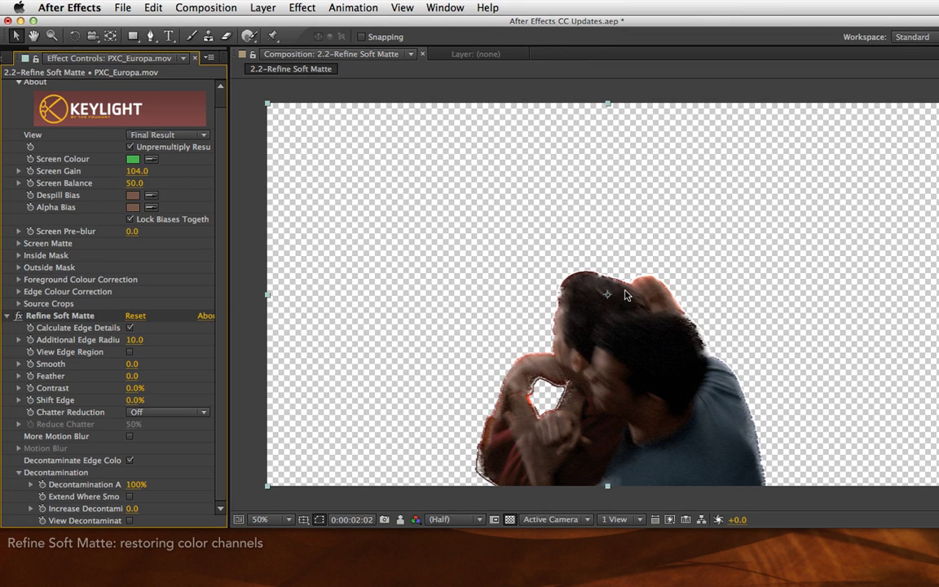
{"action": "left_click", "coordinate": [130, 147]}
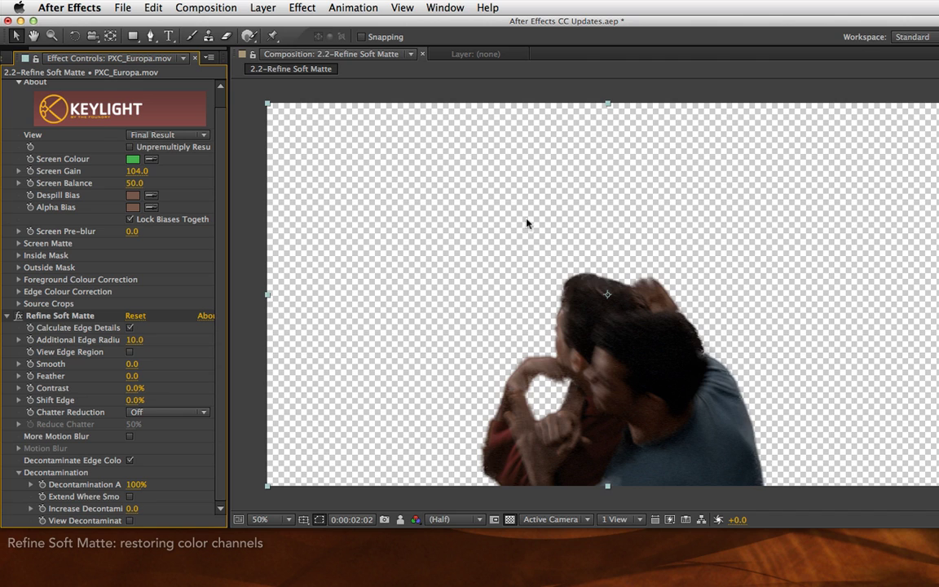
Try Set Channels with Source Layers 1–3 set to PXC_Europa.mov above Refine Soft Matte, then delete it
{"action": "left_click", "coordinate": [295, 7]}
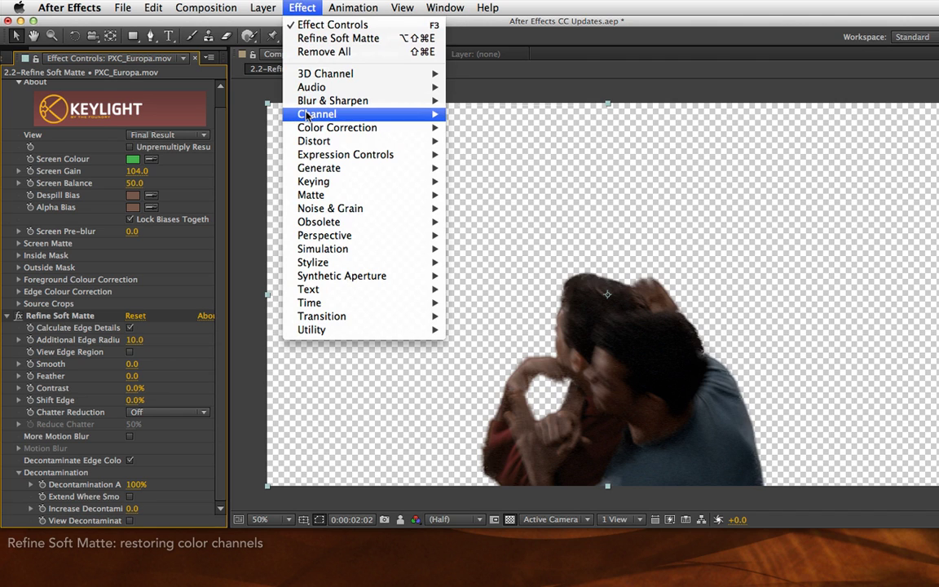
{"action": "left_click", "coordinate": [488, 235]}
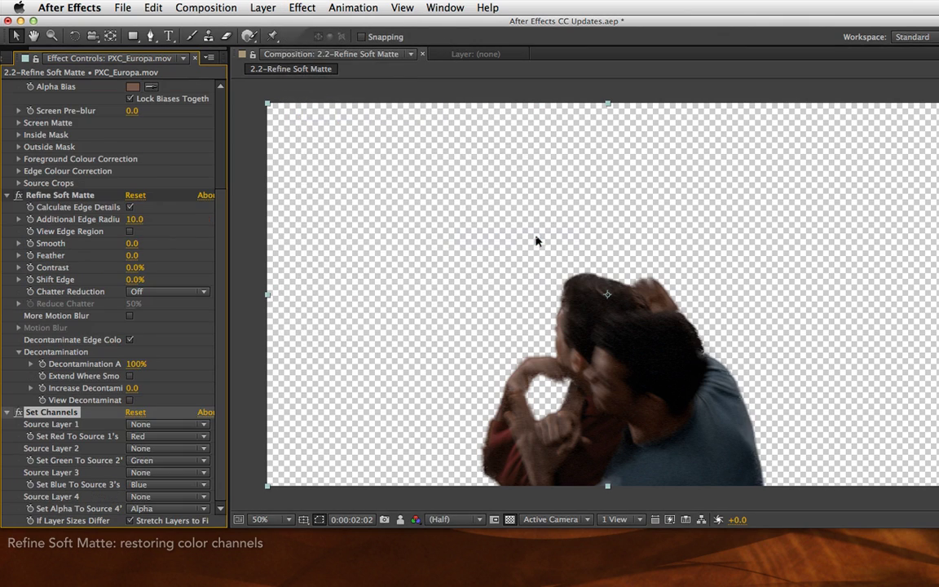
{"action": "left_click", "coordinate": [174, 425]}
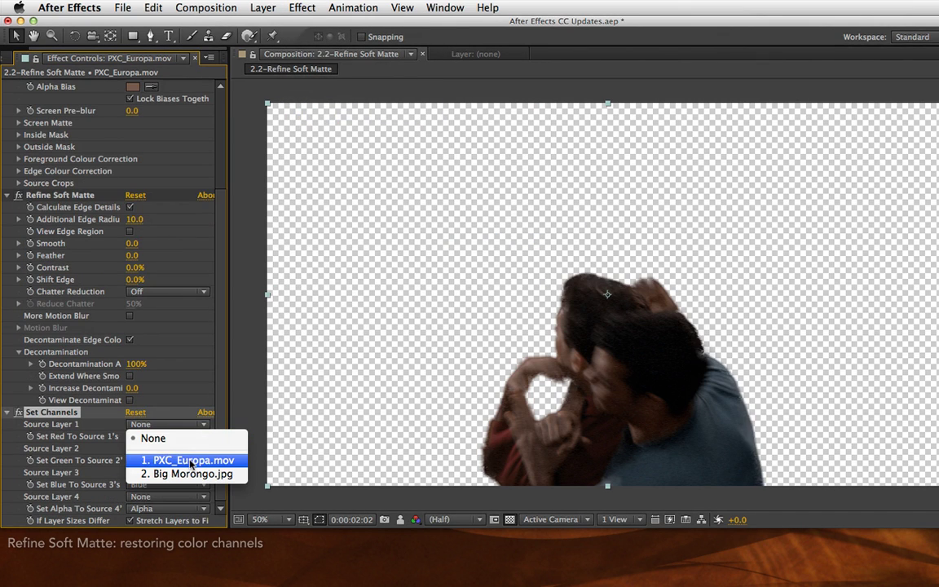
{"action": "left_click", "coordinate": [191, 461]}
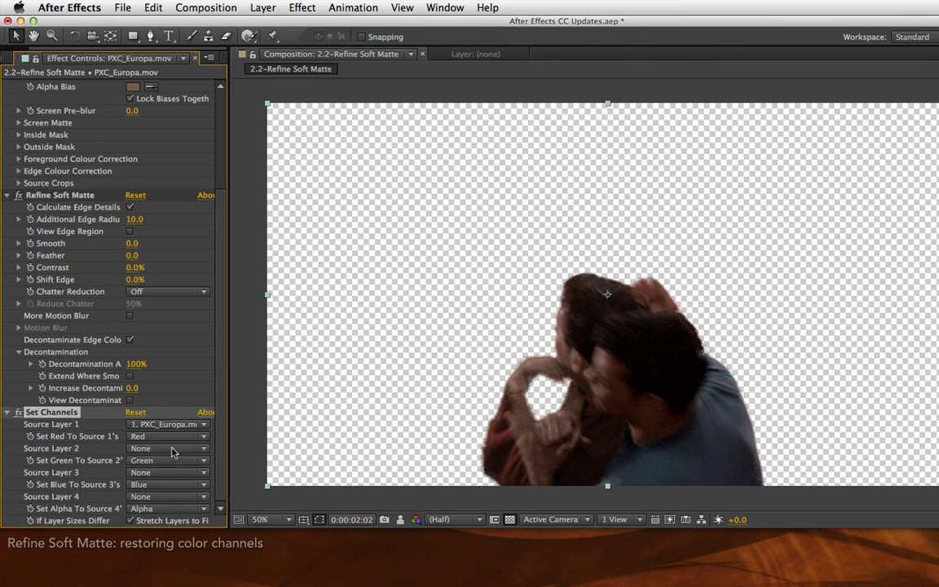
{"action": "left_click", "coordinate": [174, 449]}
{"action": "left_click", "coordinate": [187, 486]}
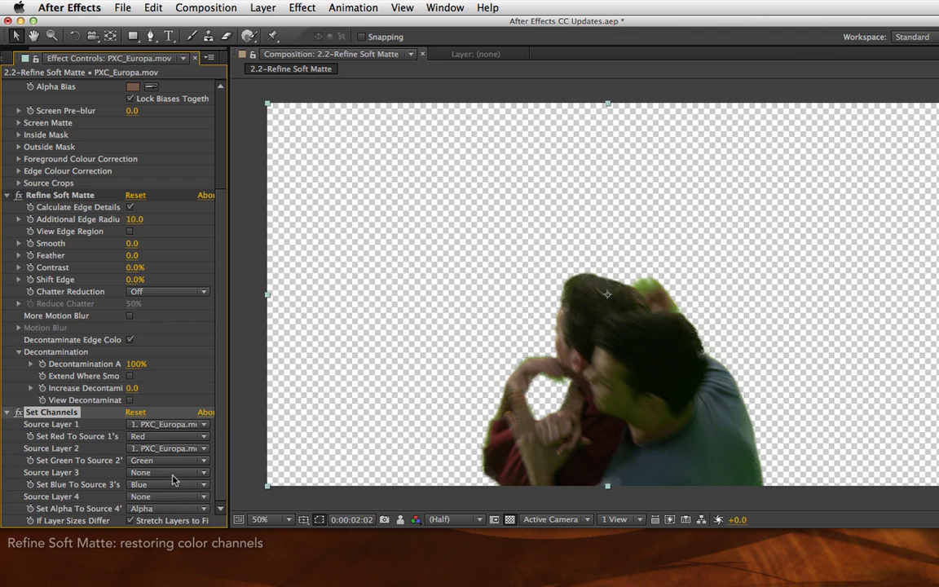
{"action": "left_click", "coordinate": [167, 473]}
{"action": "left_click", "coordinate": [186, 509]}
{"action": "left_click_drag", "start_coordinate": [53, 419], "coordinate": [81, 194]}
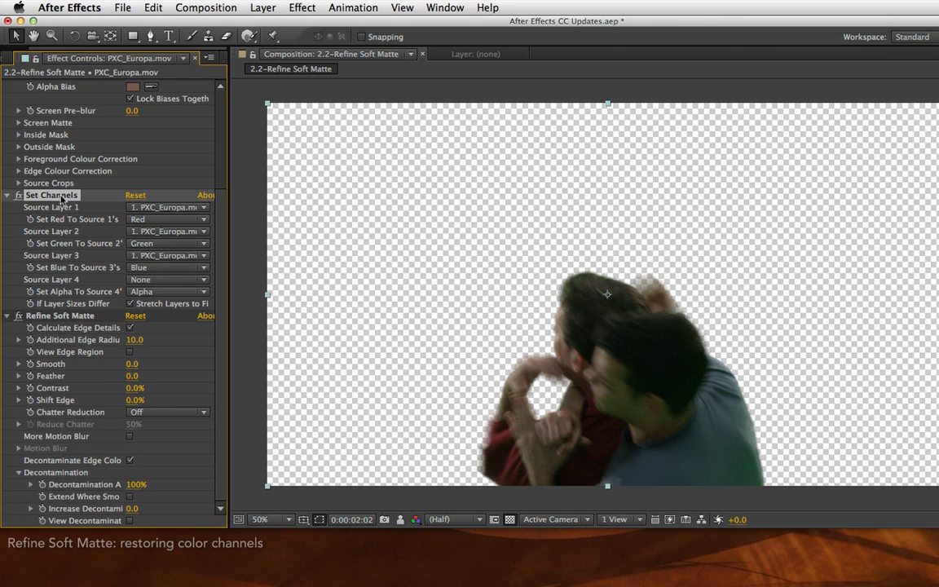
{"action": "key", "text": "Delete"}
{"action": "left_click", "coordinate": [165, 135]}
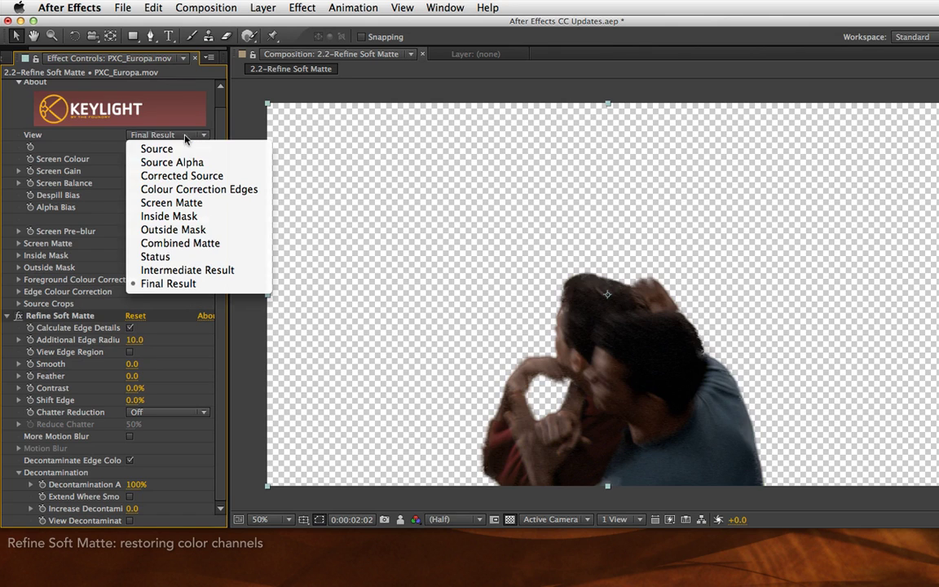
{"action": "left_click", "coordinate": [208, 270]}
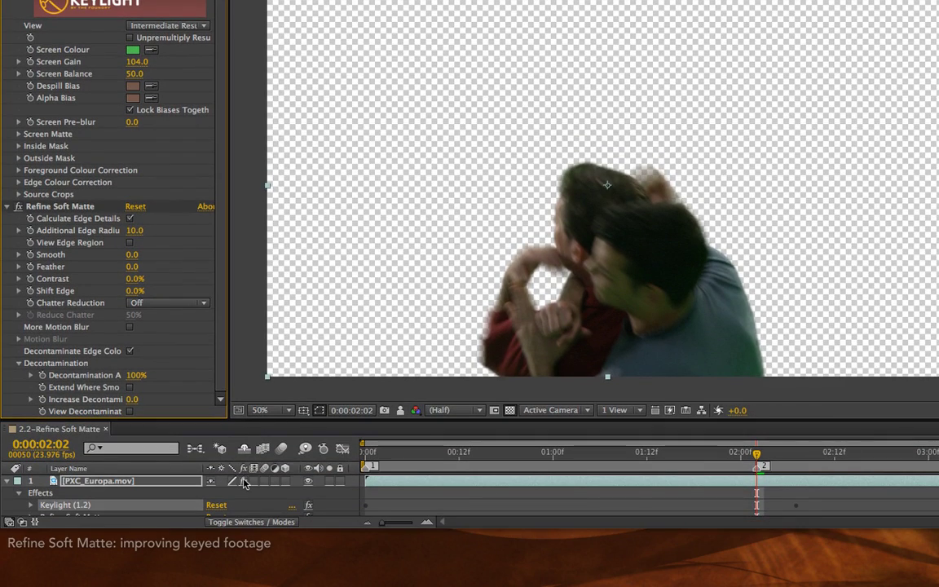
{"action": "left_click", "coordinate": [244, 481]}
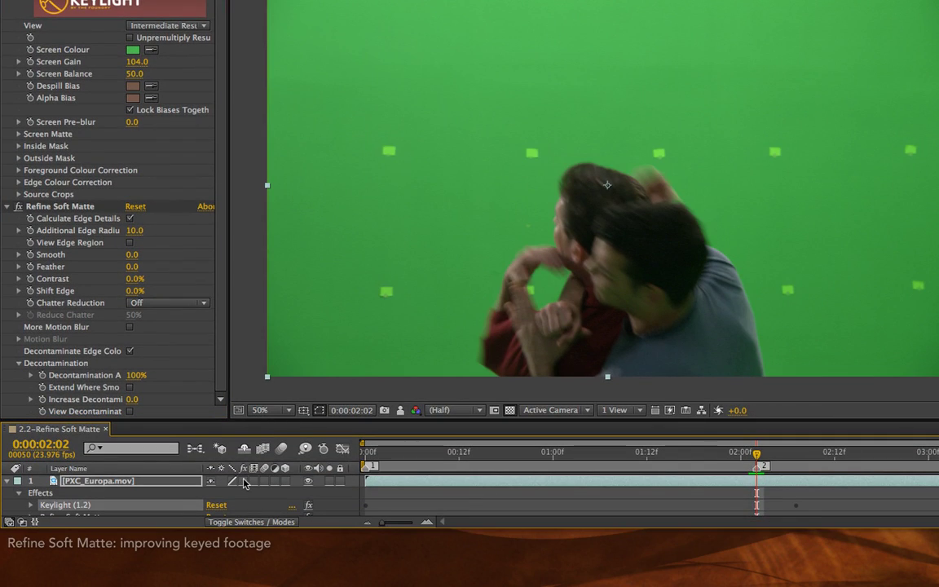
{"action": "left_click", "coordinate": [243, 481]}
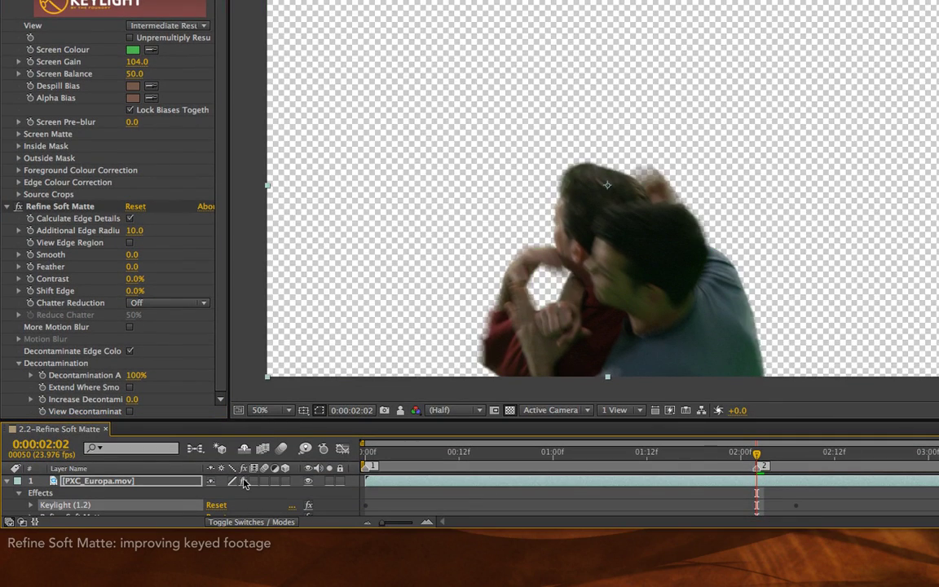
{"action": "left_click", "coordinate": [244, 481]}
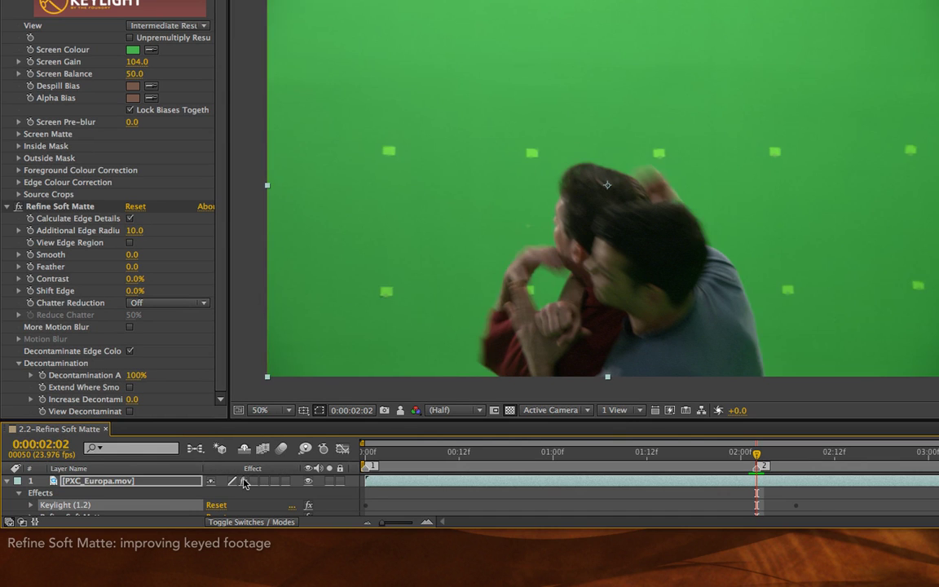
{"action": "left_click", "coordinate": [244, 481]}
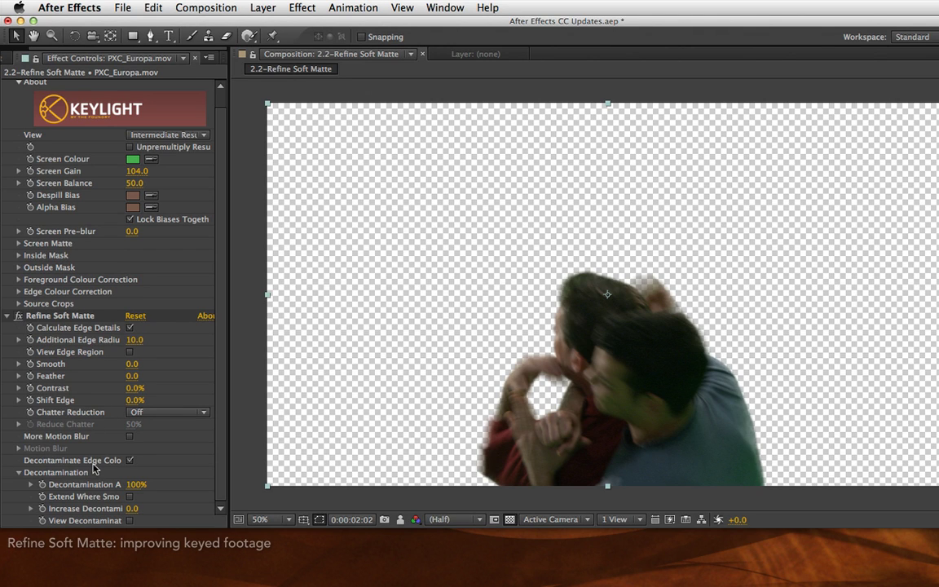
{"action": "left_click", "coordinate": [130, 439]}
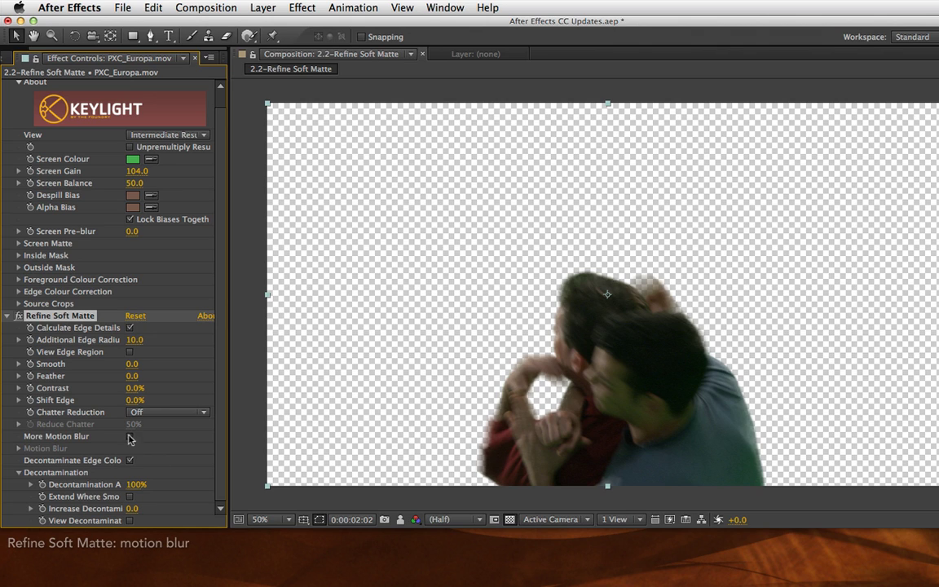
{"action": "left_click", "coordinate": [18, 449]}
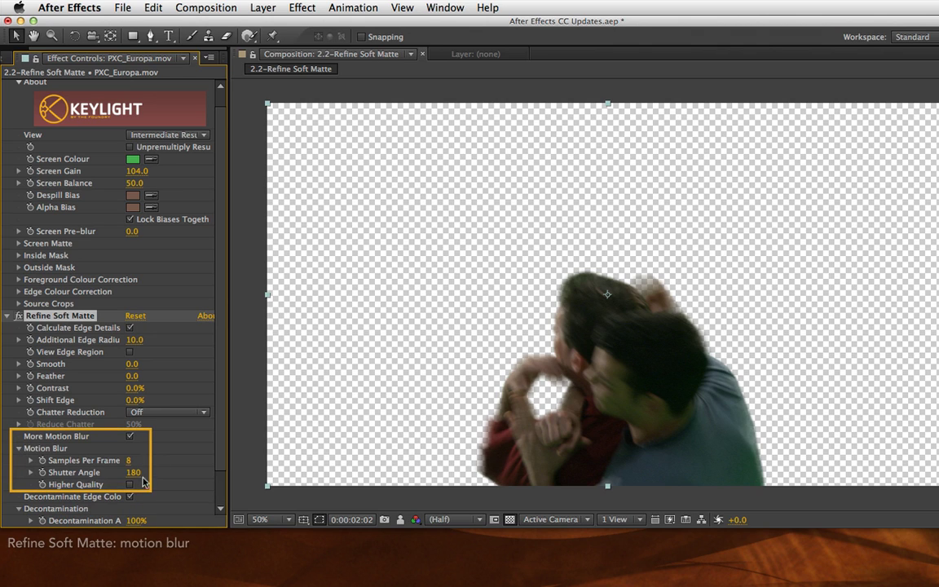
{"action": "left_click", "coordinate": [17, 450]}
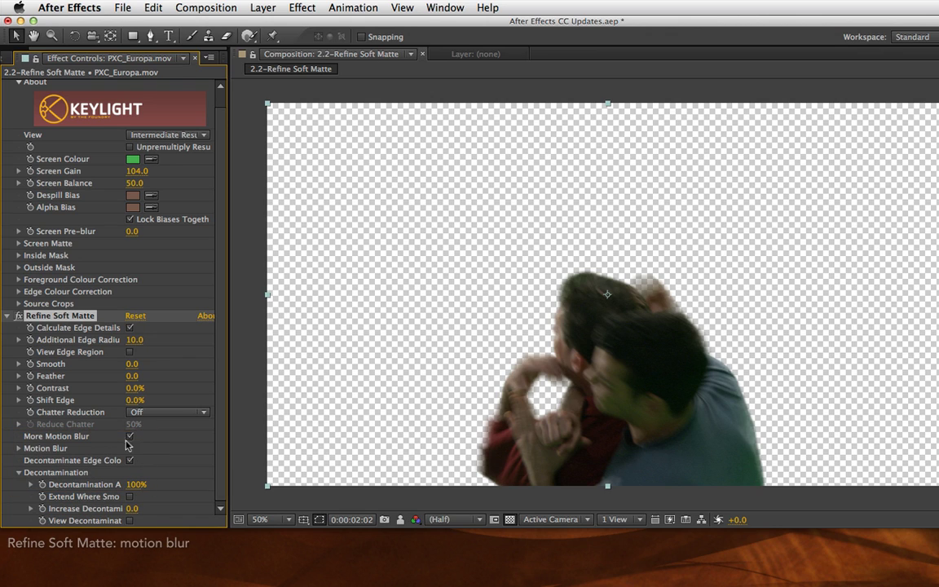
{"action": "left_click", "coordinate": [130, 437]}
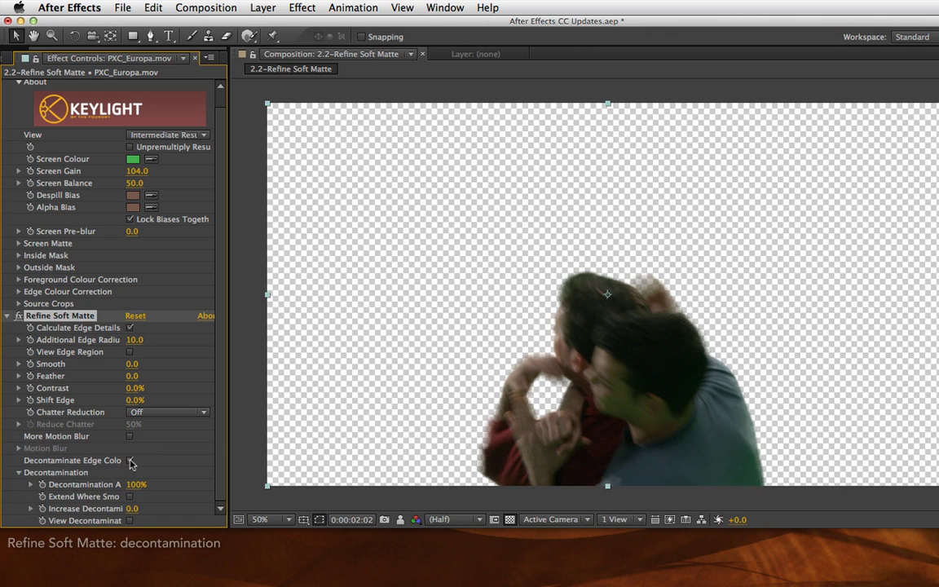
{"action": "left_click", "coordinate": [130, 462]}
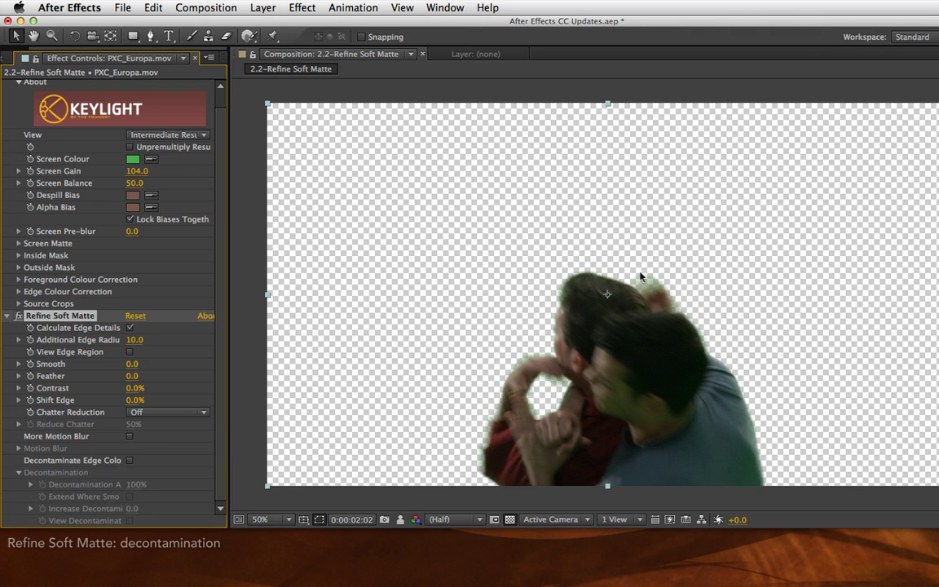
{"action": "left_click", "coordinate": [130, 462]}
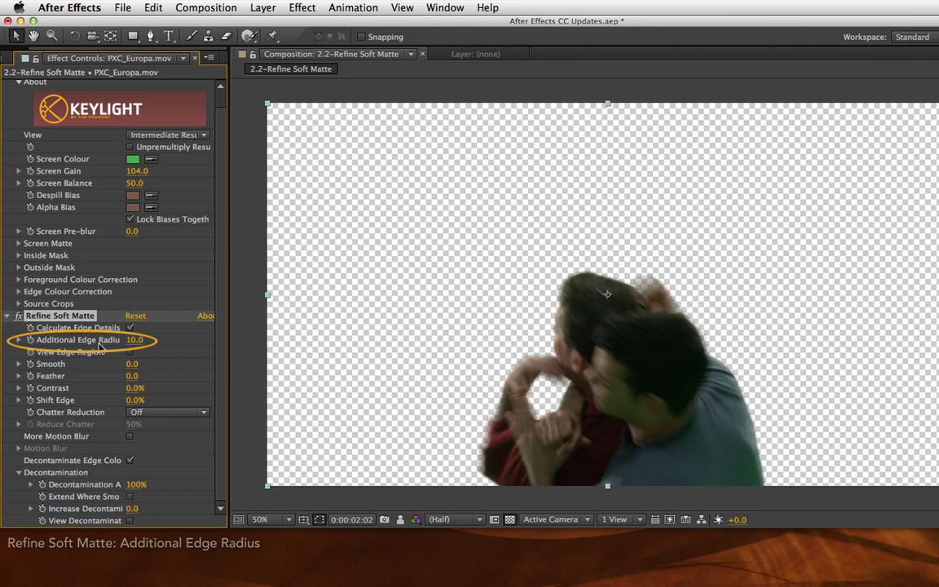
Set Additional Edge Radius to 17.3 and briefly show View Edge Region to inspect the edge band
{"action": "mouse_move", "coordinate": [131, 340]}
{"action": "left_mouse_down"}
{"action": "mouse_move", "coordinate": [26, 340]}
{"action": "mouse_move", "coordinate": [362, 340]}
{"action": "mouse_move", "coordinate": [432, 328]}
{"action": "mouse_move", "coordinate": [24, 343]}
{"action": "mouse_move", "coordinate": [144, 341]}
{"action": "left_mouse_up"}
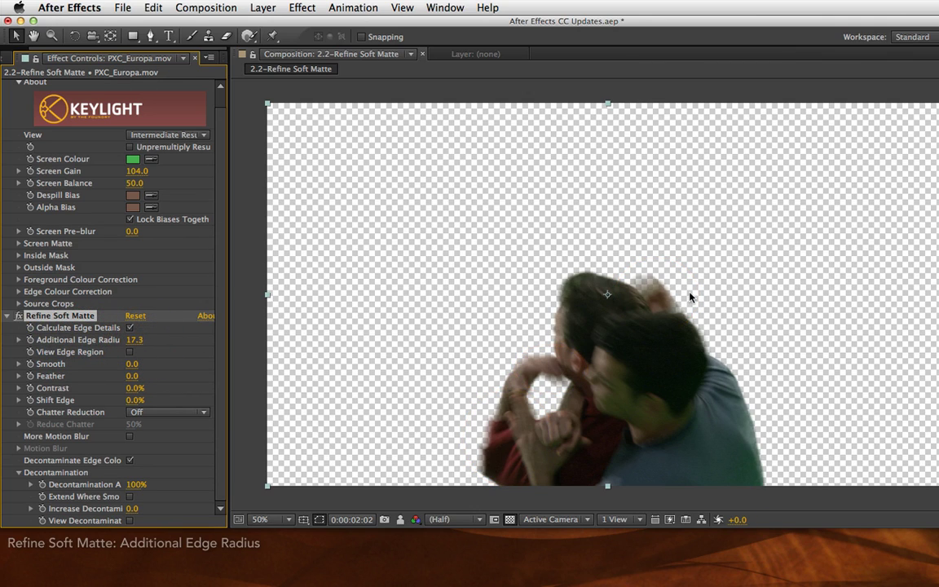
{"action": "left_click", "coordinate": [130, 353]}
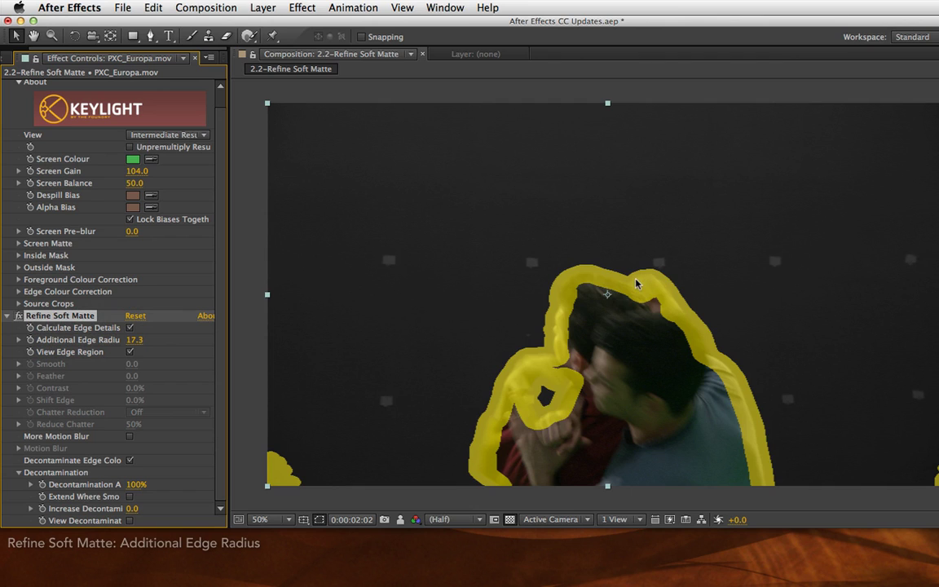
{"action": "left_click", "coordinate": [130, 354]}
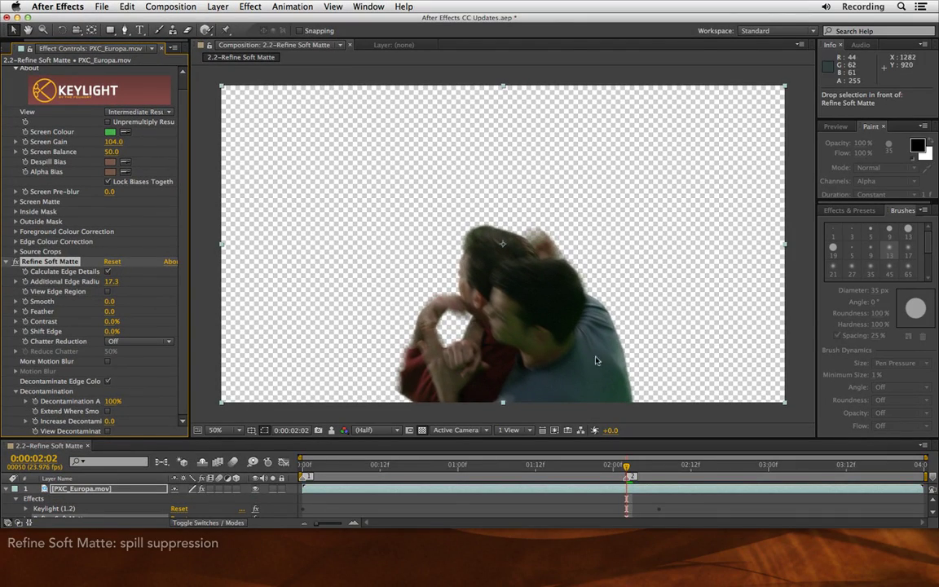
Add Spill Suppressor, sample the green screen as Colour To Suppress, and set Suppression to 41
{"action": "left_click", "coordinate": [248, 7]}
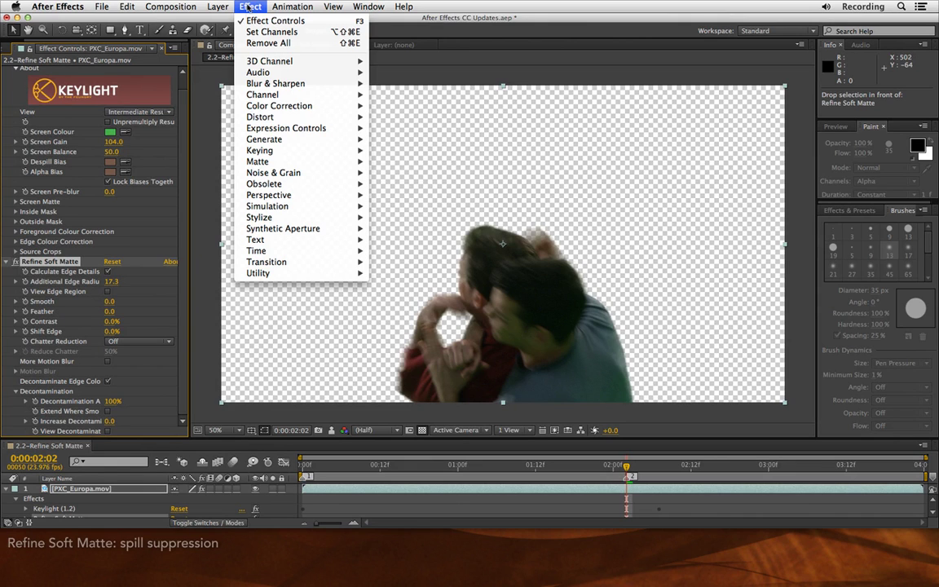
{"action": "mouse_move", "coordinate": [259, 152]}
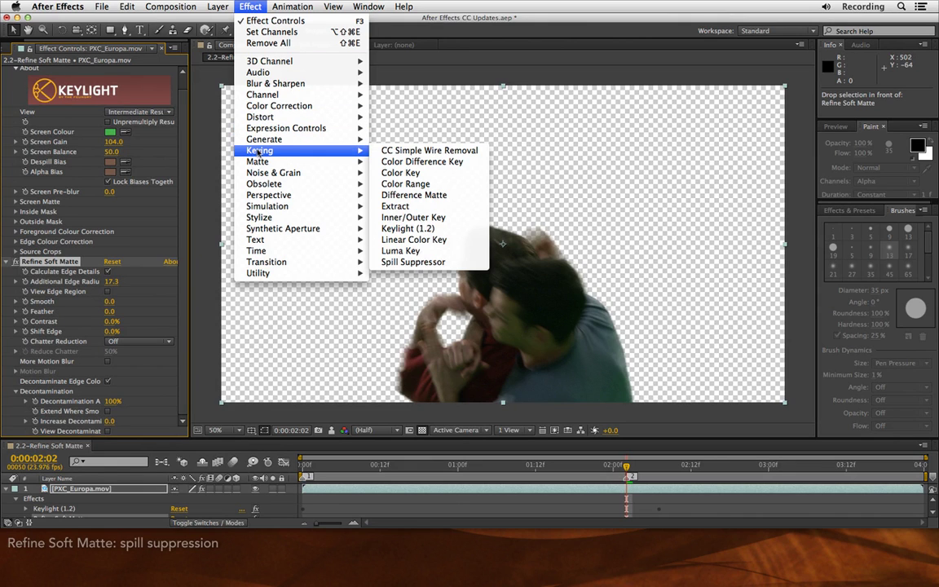
{"action": "left_click", "coordinate": [412, 261]}
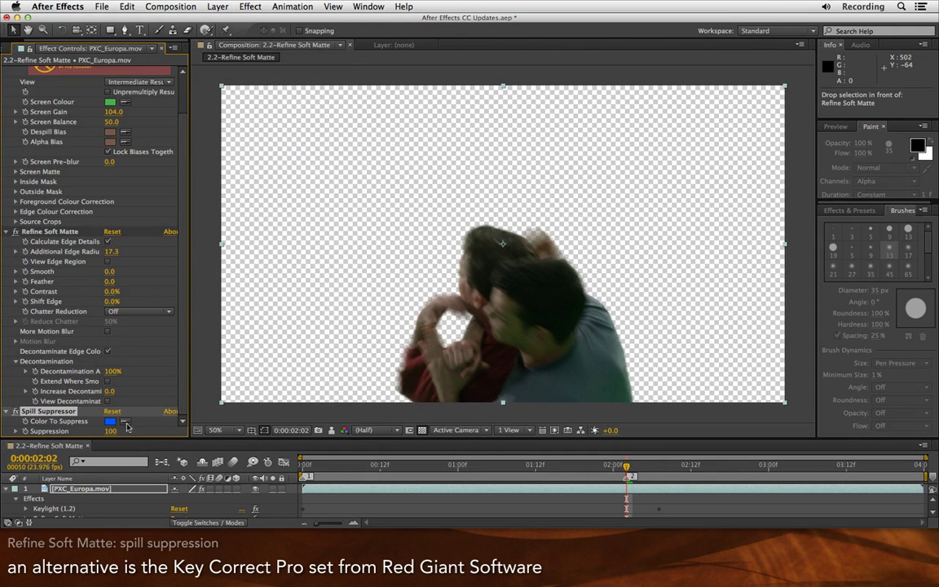
{"action": "left_click_drag", "start_coordinate": [126, 424], "coordinate": [111, 102]}
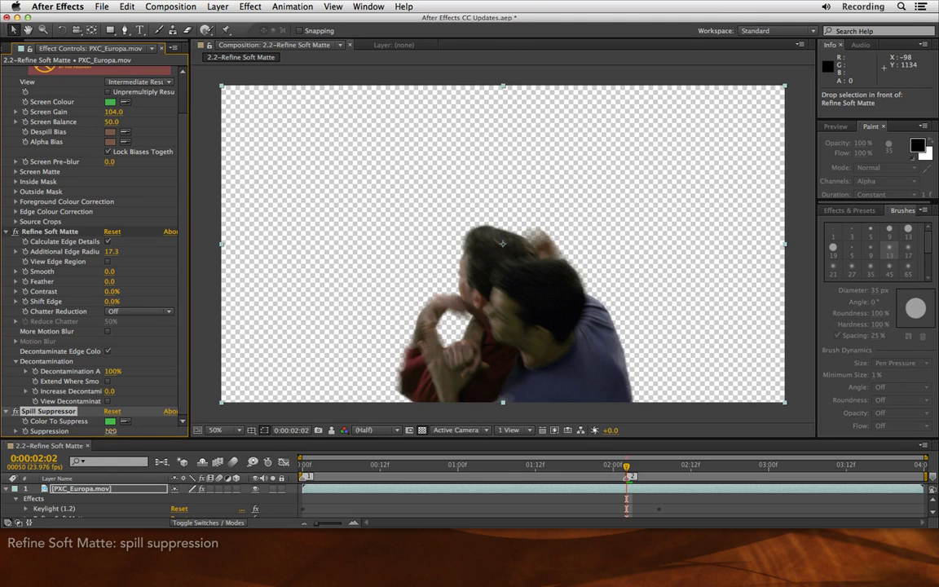
{"action": "left_click_drag", "start_coordinate": [109, 430], "coordinate": [82, 431]}
Toggle the footage's effects off and on twice to compare raw and spill-suppressed results
{"action": "left_click", "coordinate": [203, 489]}
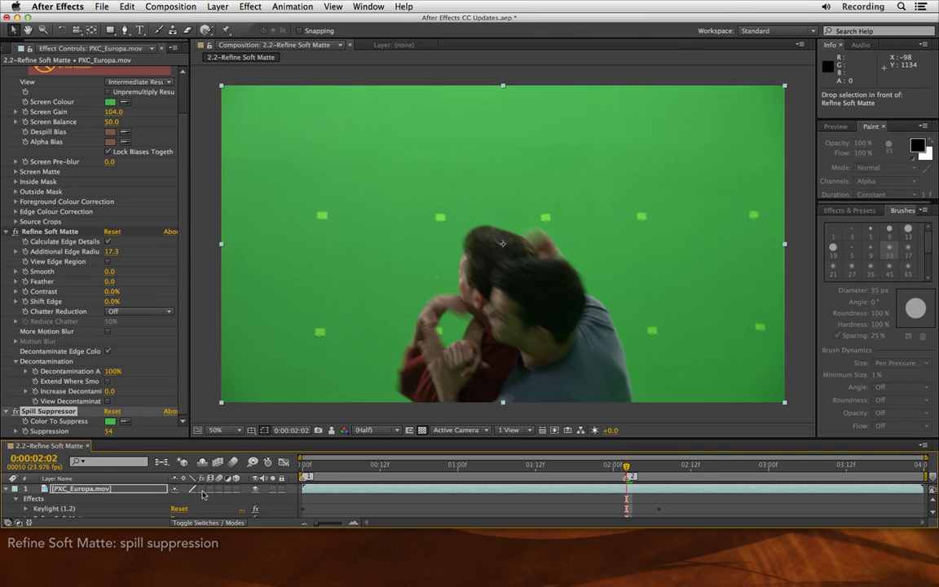
{"action": "left_click", "coordinate": [203, 492]}
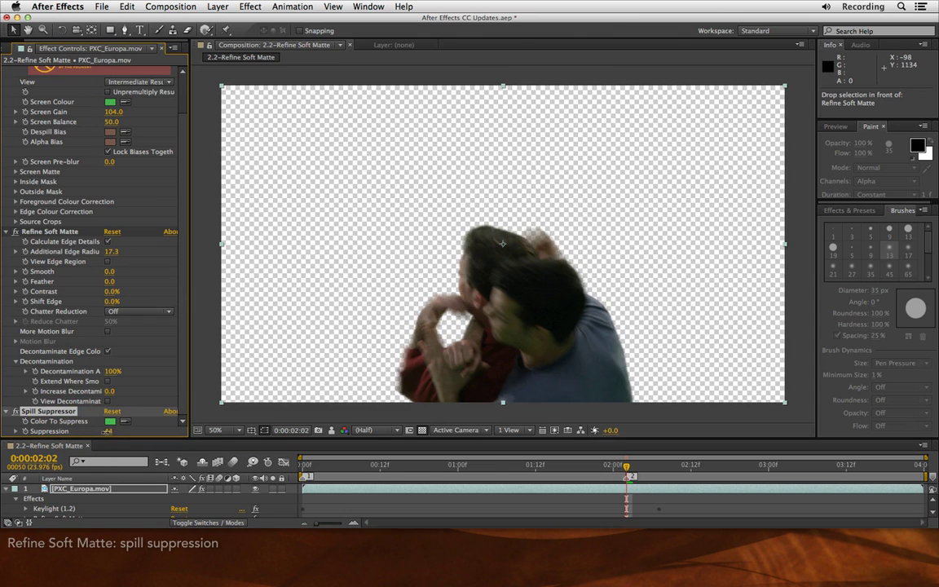
{"action": "left_click", "coordinate": [203, 491]}
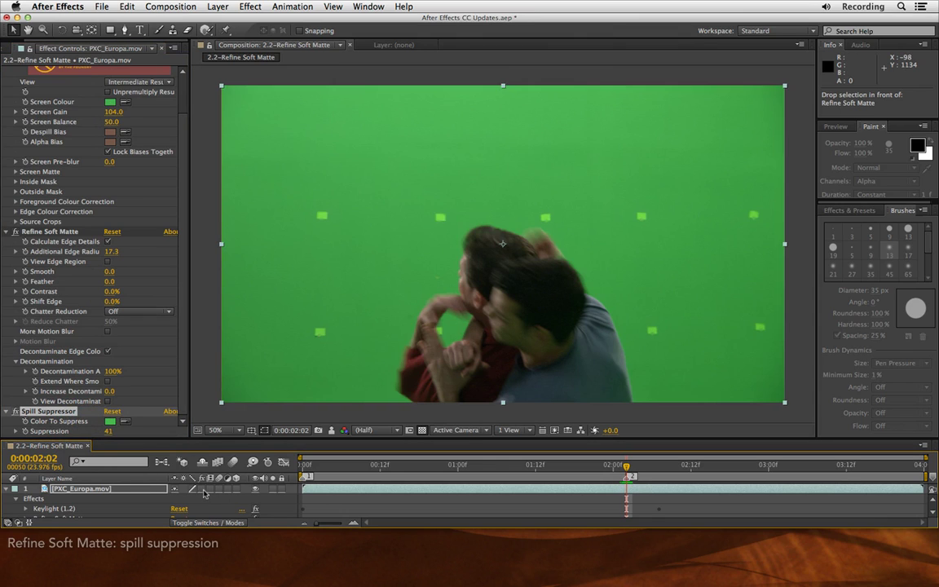
{"action": "left_click", "coordinate": [203, 491]}
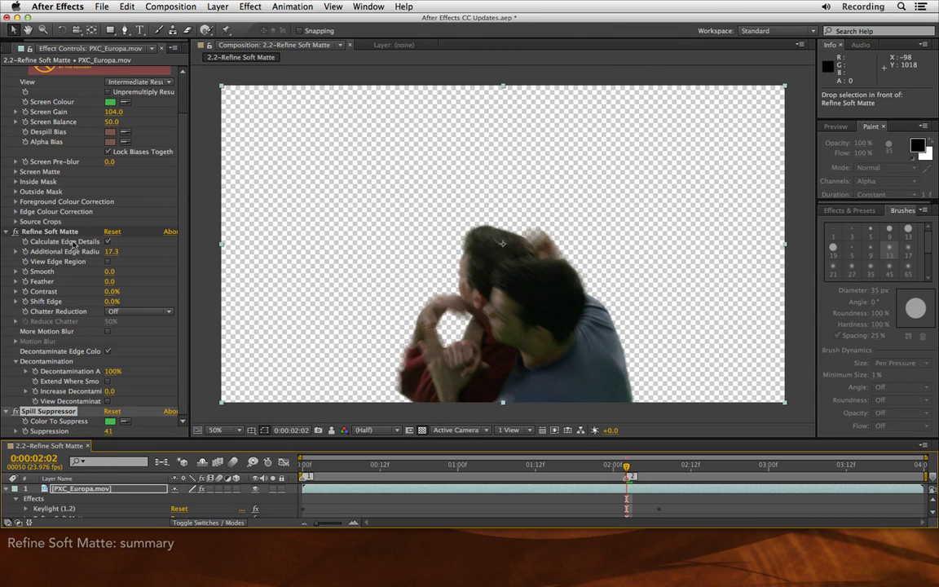
Make layer 2, Big Morongo.jpg, visible so the barn appears behind the fighters
{"action": "scroll", "coordinate": [216, 453], "scroll_direction": "down", "scroll_amount": 2}
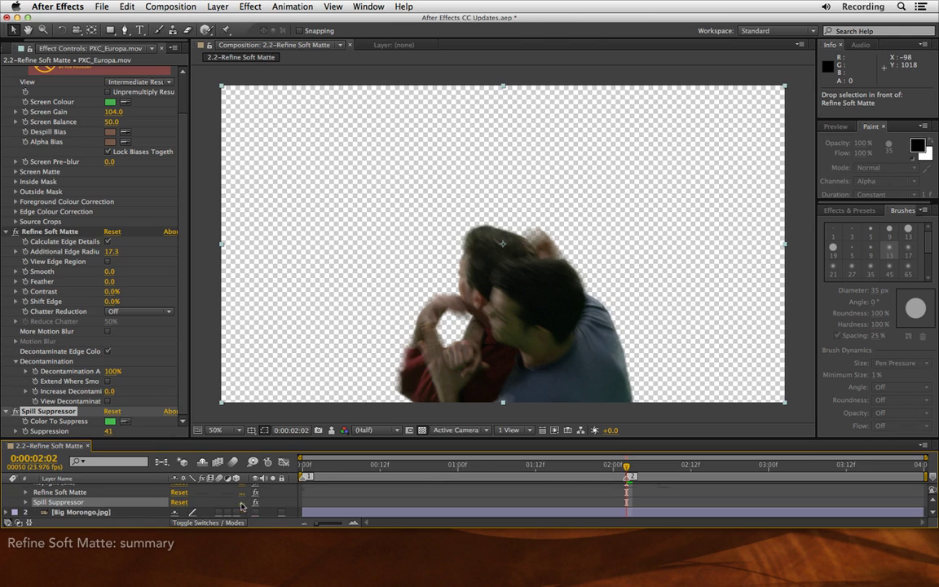
{"action": "left_click", "coordinate": [256, 514]}
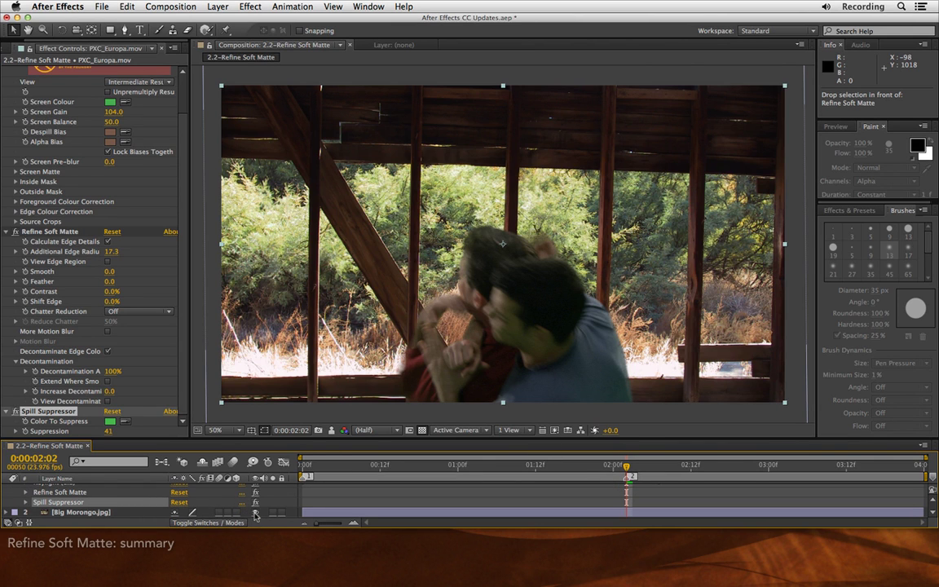